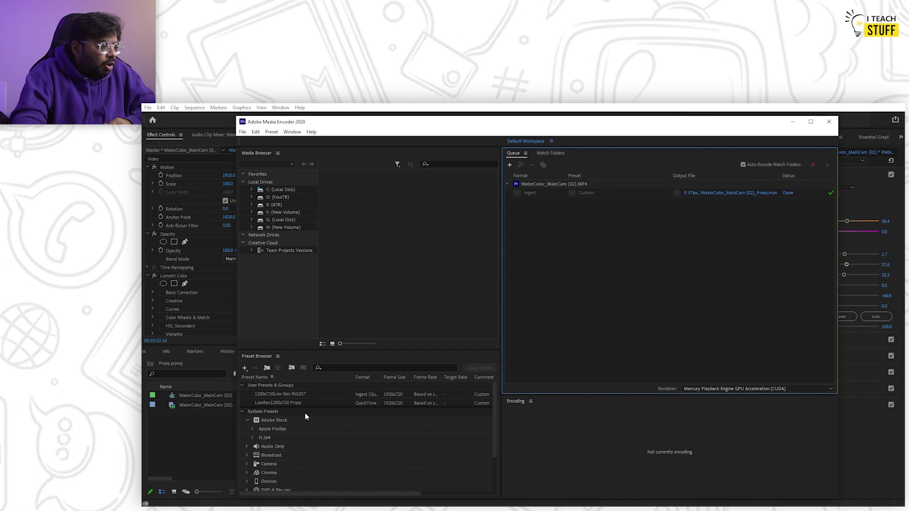
# Create a new encoding preset from the Preset Browser's + menu
pyautogui.click(245, 368)
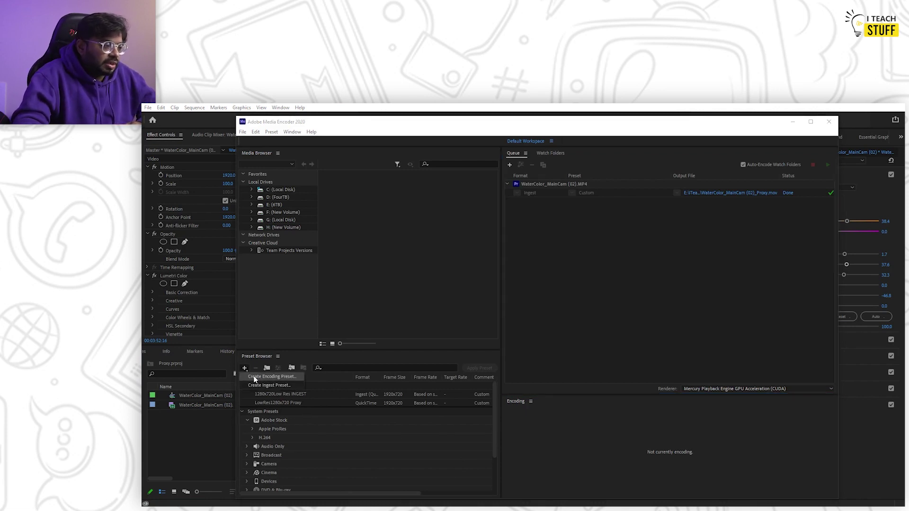
pyautogui.click(255, 360)
pyautogui.click(292, 131)
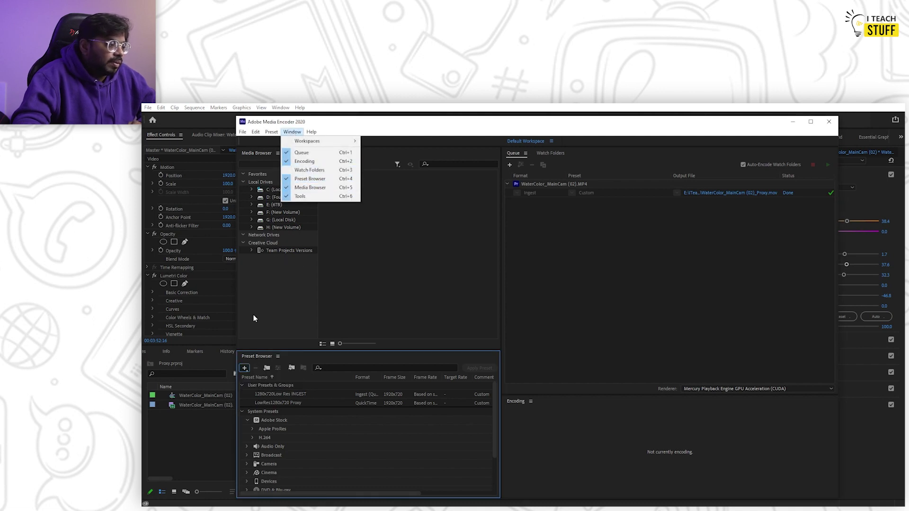
pyautogui.click(245, 372)
pyautogui.click(246, 372)
pyautogui.click(251, 377)
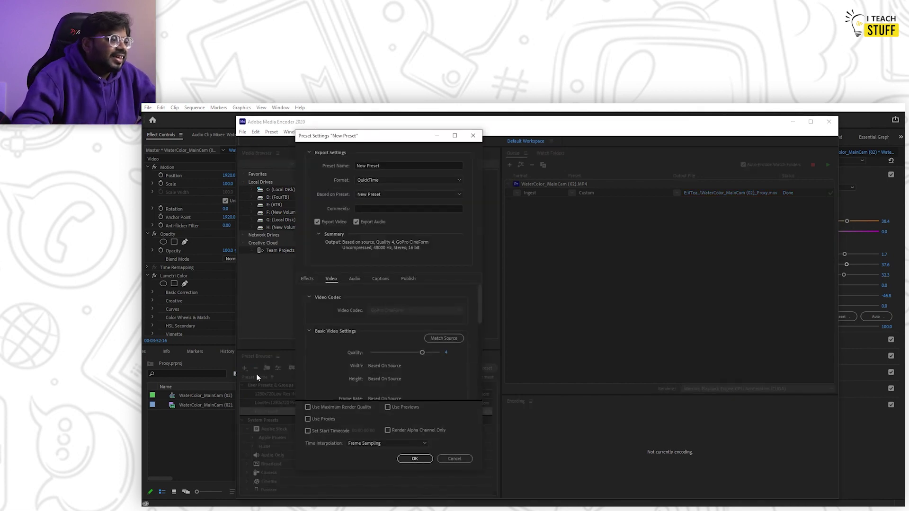
# Base the preset on GoPro CineForm YUV 10-bit and lower the video Quality from 4 to 1
pyautogui.click(399, 194)
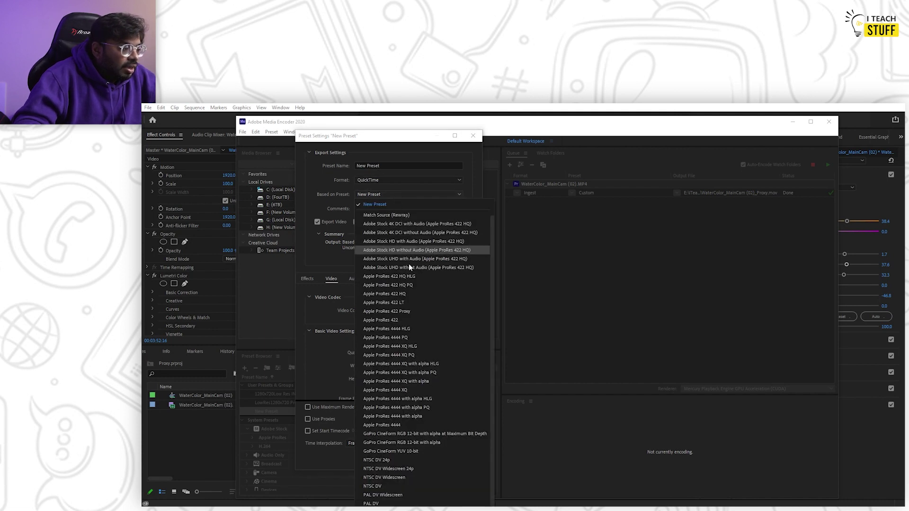
pyautogui.click(415, 452)
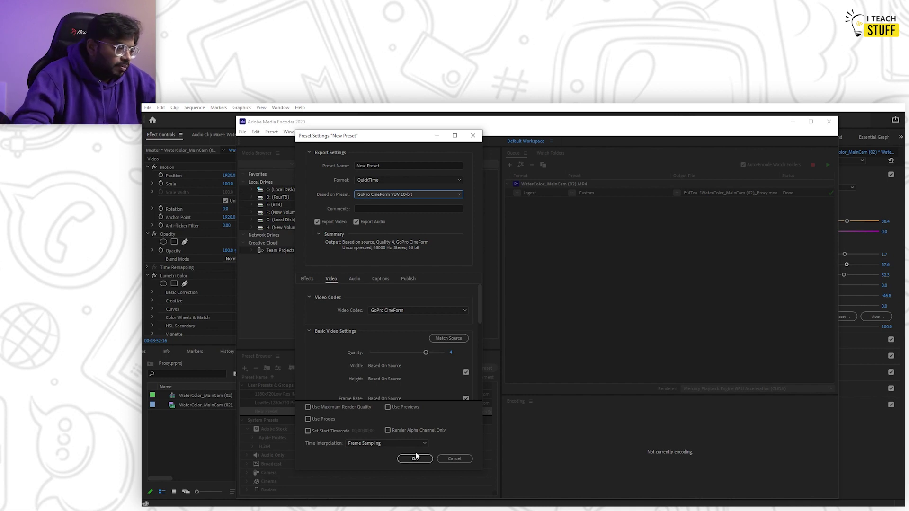
pyautogui.moveTo(425, 353); pyautogui.dragTo(350, 369)
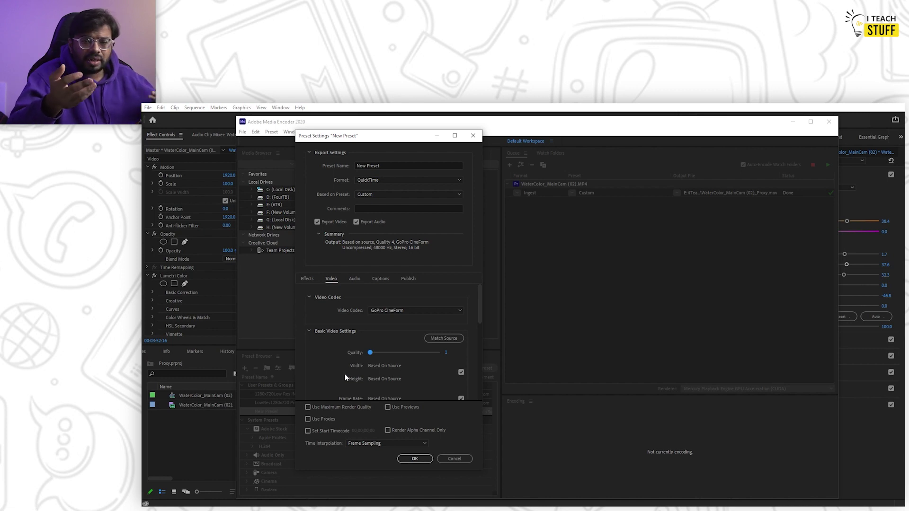
pyautogui.scroll(-1, 334, 365)
pyautogui.scroll(-1, 334, 366)
pyautogui.scroll(2, 333, 365)
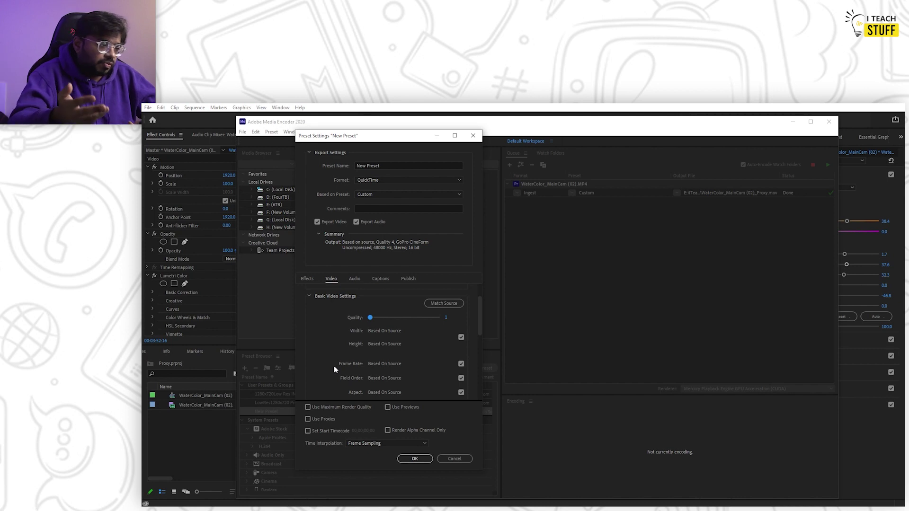
# Turn off Based On Source and set a fixed 1,280 × 720 output frame size
pyautogui.click(461, 337)
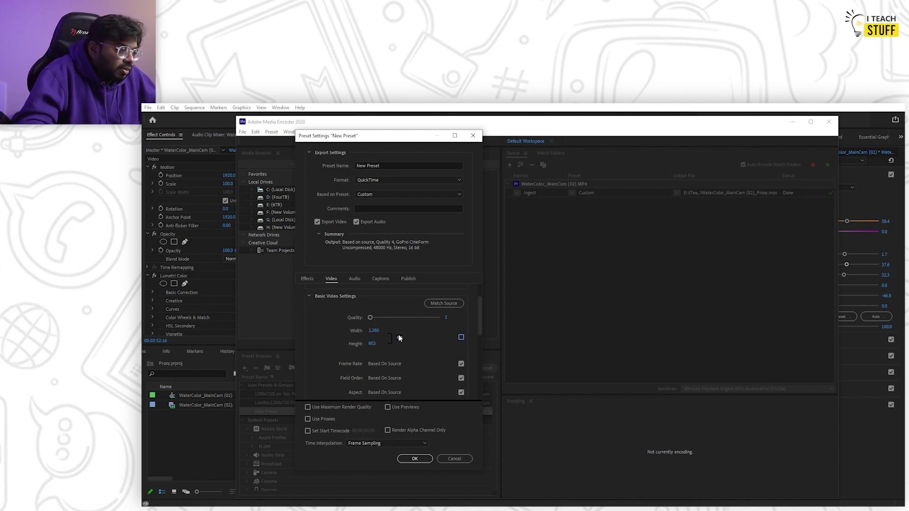
pyautogui.click(373, 343)
pyautogui.write('7')
pyautogui.click(332, 350)
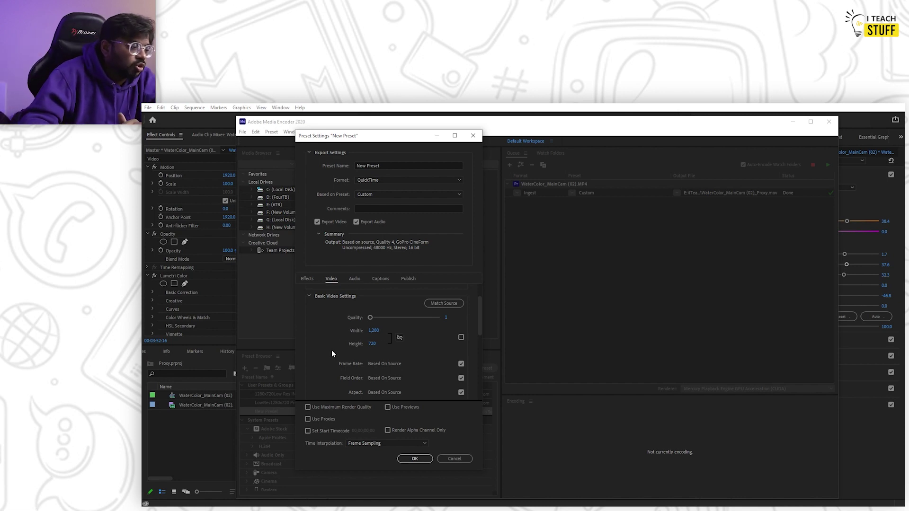
pyautogui.scroll(-1, 331, 351)
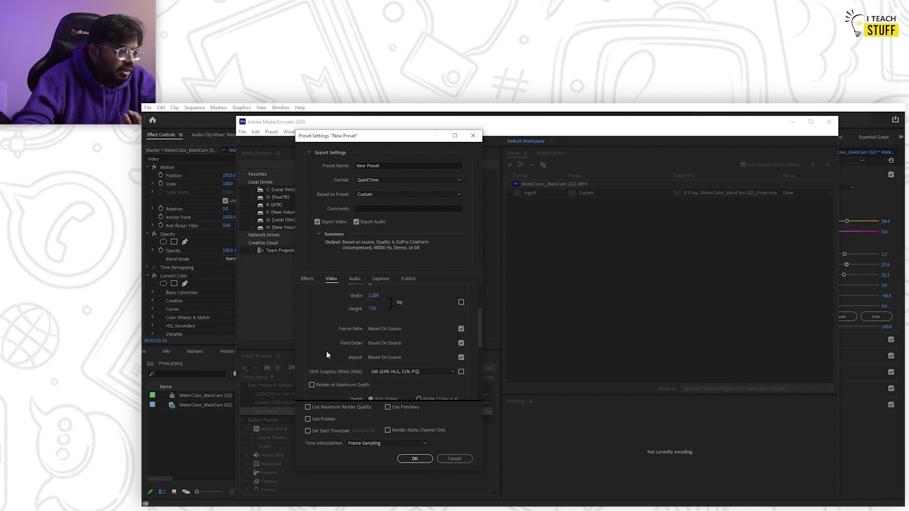
pyautogui.scroll(-2, 326, 353)
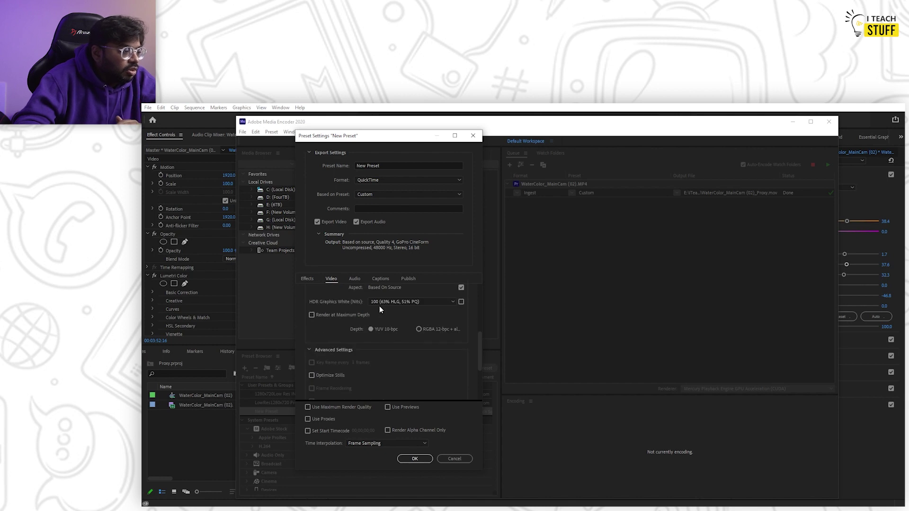
pyautogui.scroll(-2, 393, 336)
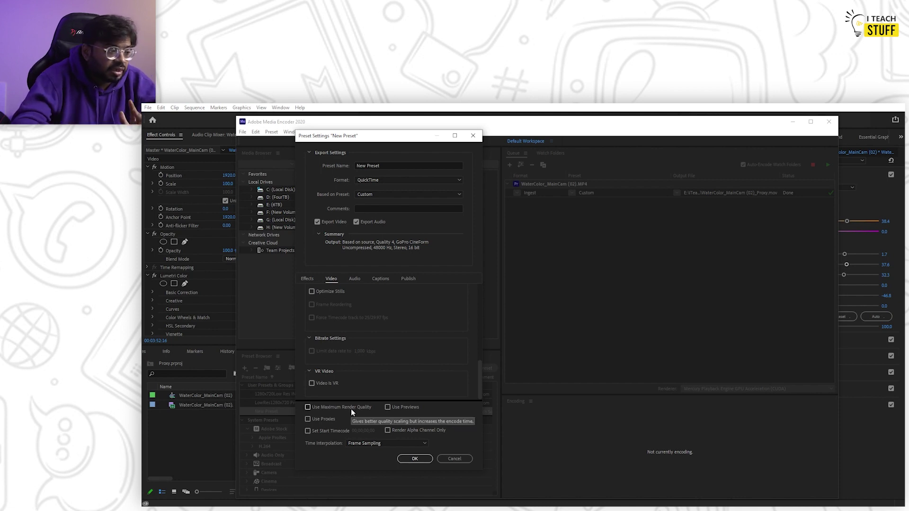
pyautogui.scroll(3, 438, 345)
pyautogui.scroll(2, 438, 345)
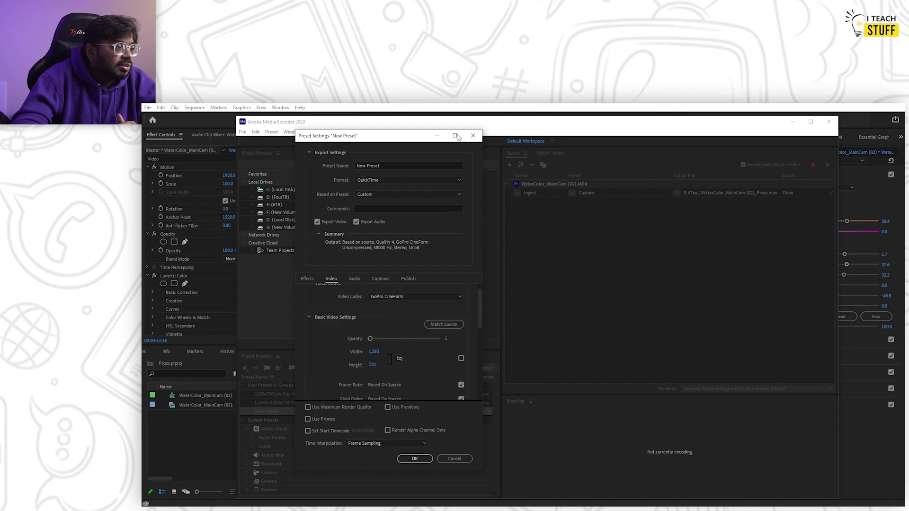
# Name the preset '720p Proxy Preset' and save it
pyautogui.click(408, 163)
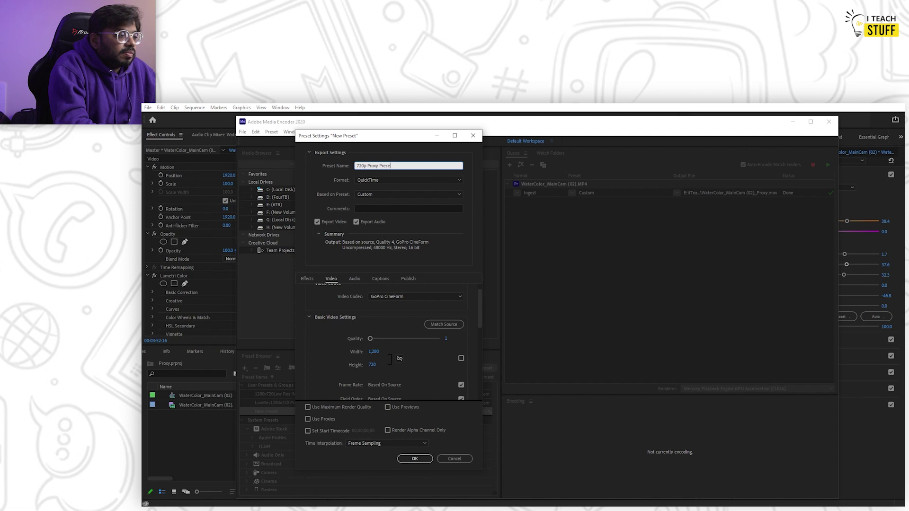
pyautogui.click(404, 458)
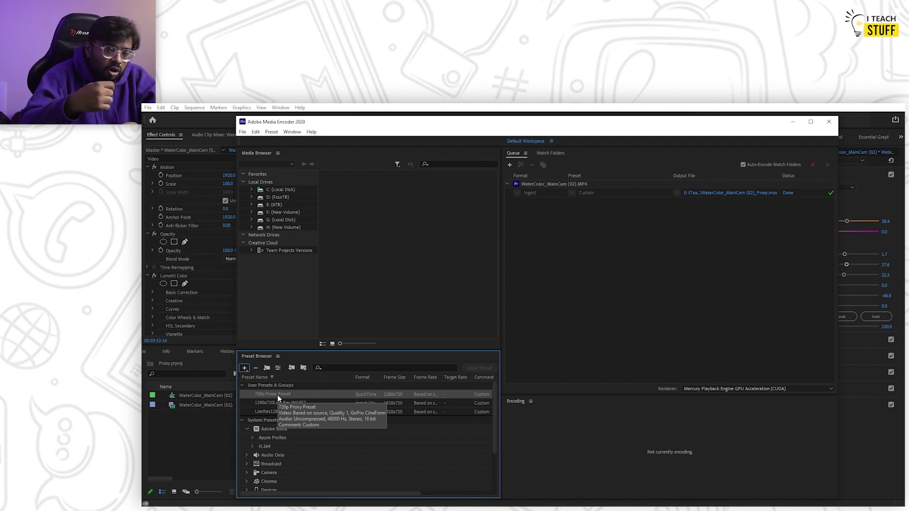
# Create a new ingest preset and rename it '720p Proxy INGEST'
pyautogui.click(244, 368)
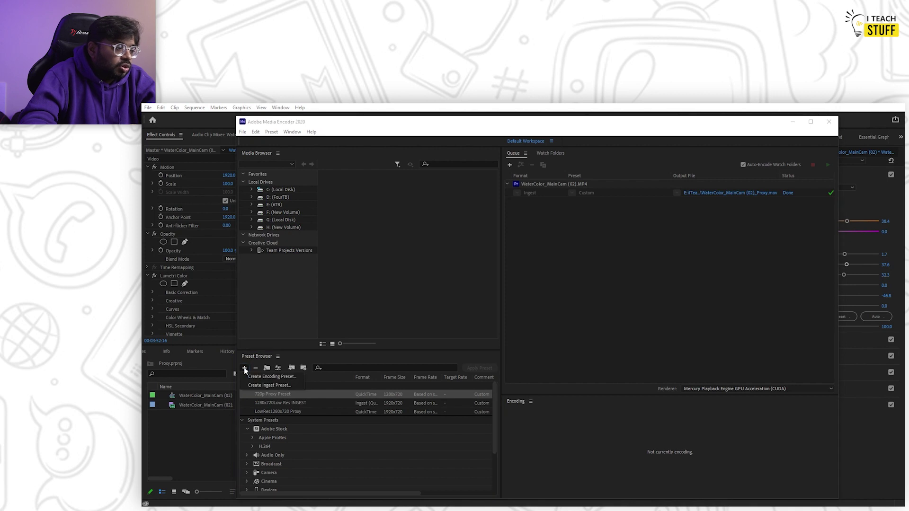
pyautogui.click(266, 384)
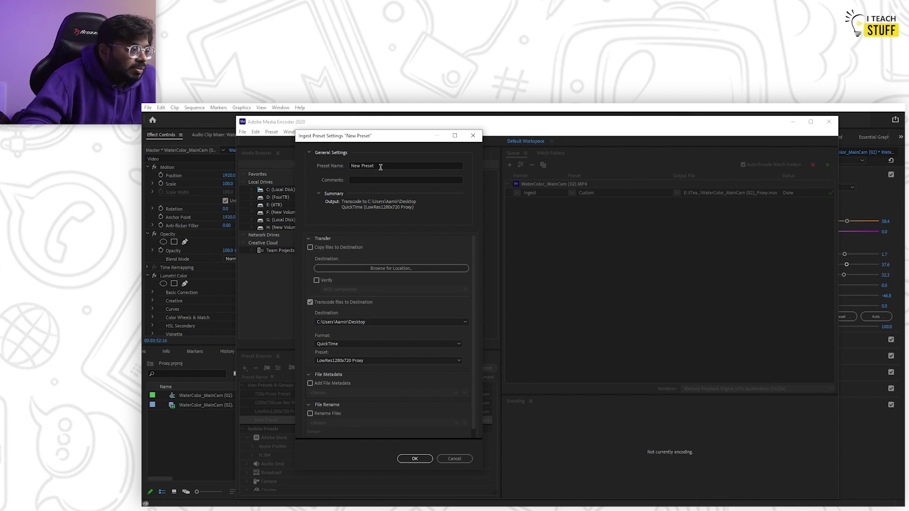
pyautogui.moveTo(380, 167); pyautogui.dragTo(319, 171)
pyautogui.write('720p Proxy INGEST')
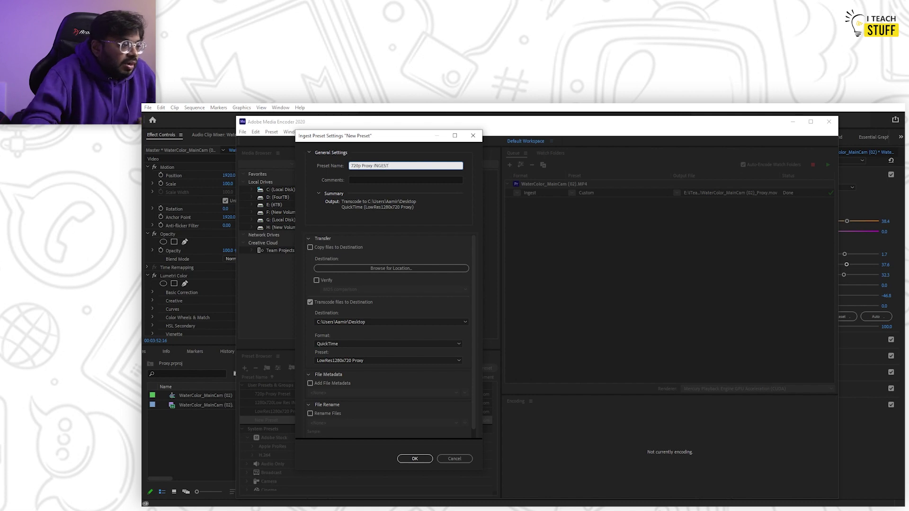
pyautogui.scroll(-1, 333, 294)
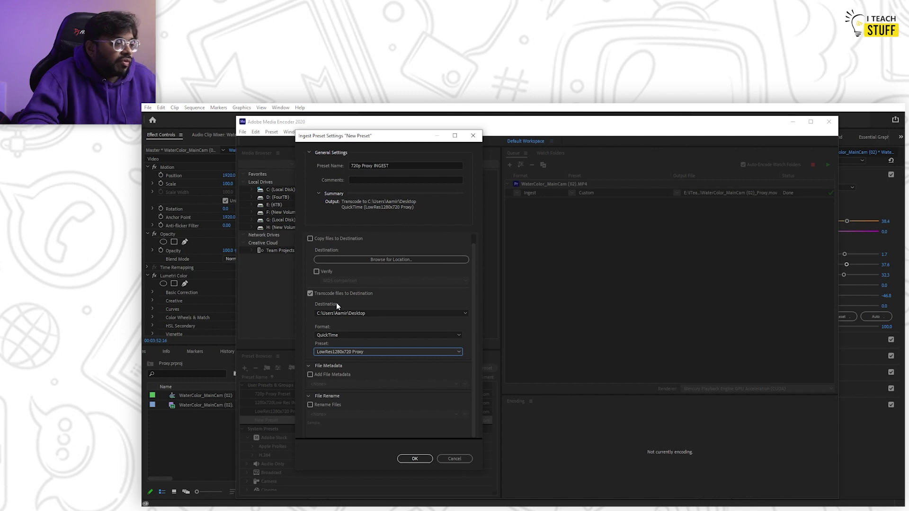
# Keep the current destination folder, choose 720p Proxy Preset for transcoding, and save the ingest preset
pyautogui.click(348, 313)
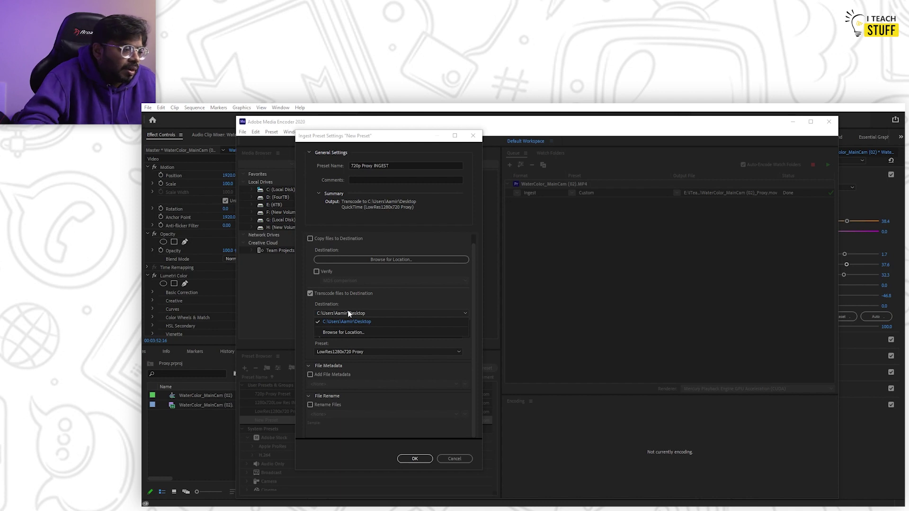
pyautogui.click(381, 303)
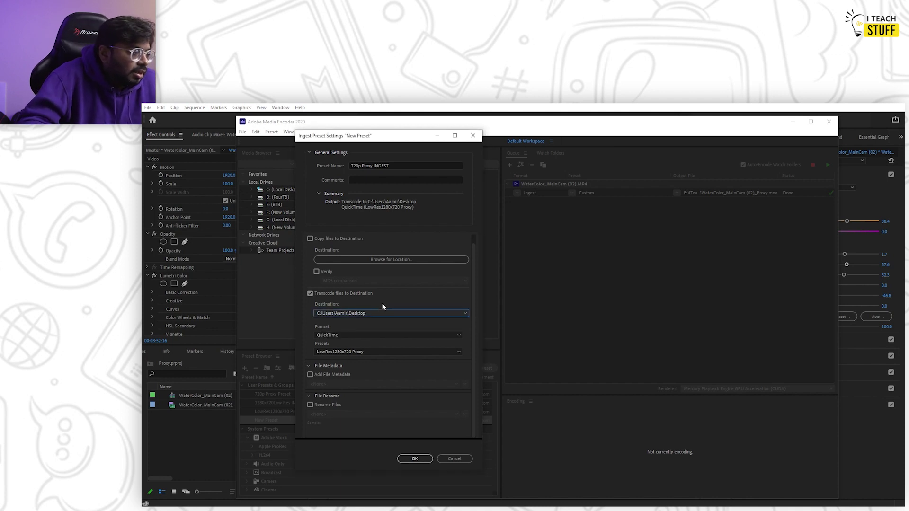
pyautogui.click(384, 351)
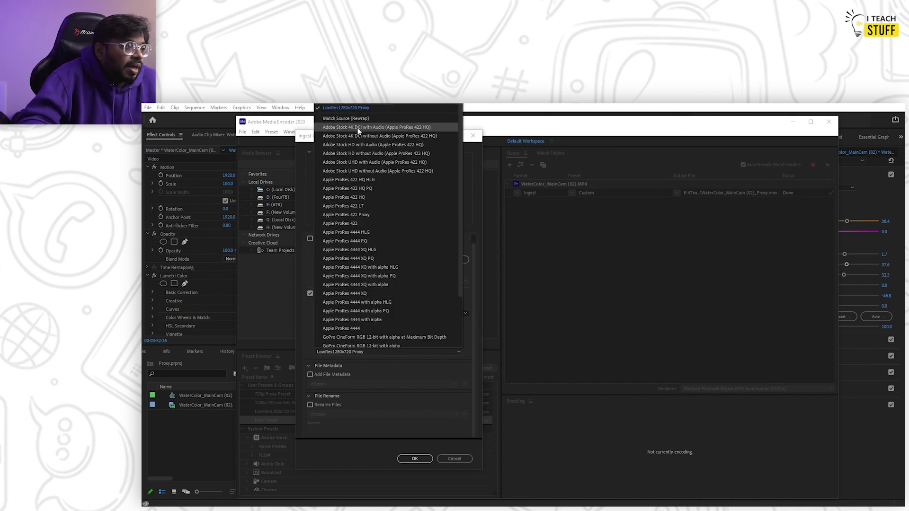
pyautogui.click(350, 105)
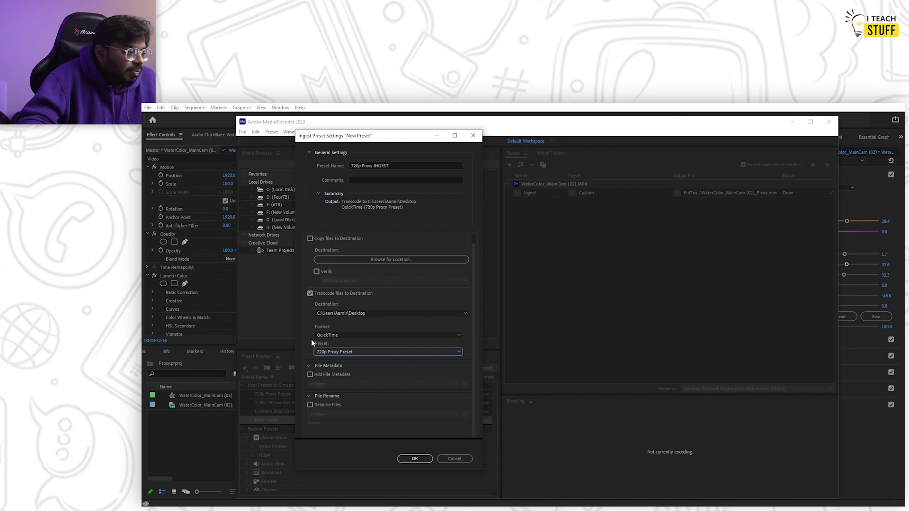
pyautogui.click(412, 459)
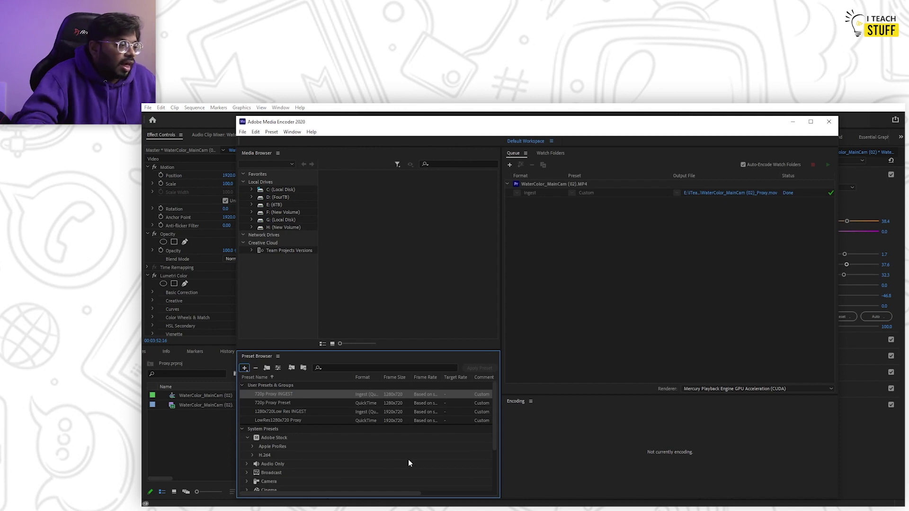
# Bring Premiere Pro back to the front and open the context menu for the second clip
pyautogui.moveTo(284, 420)
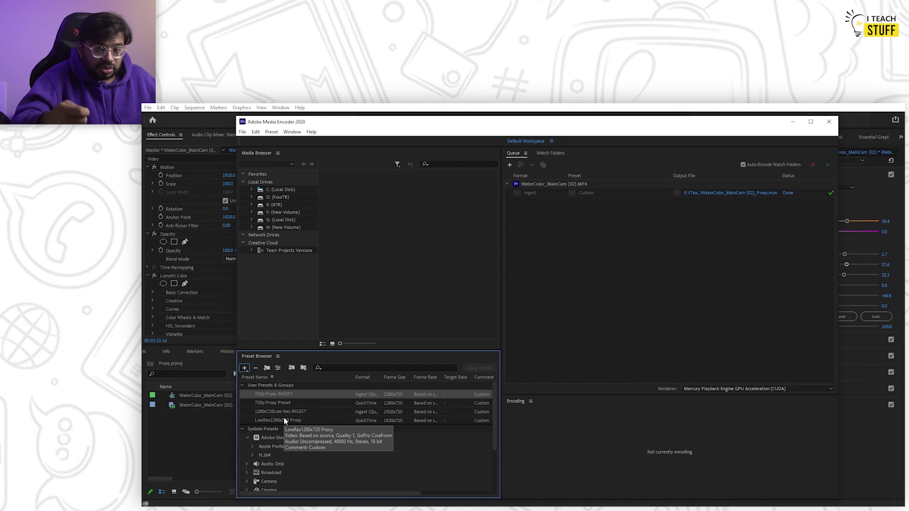
pyautogui.click(210, 433)
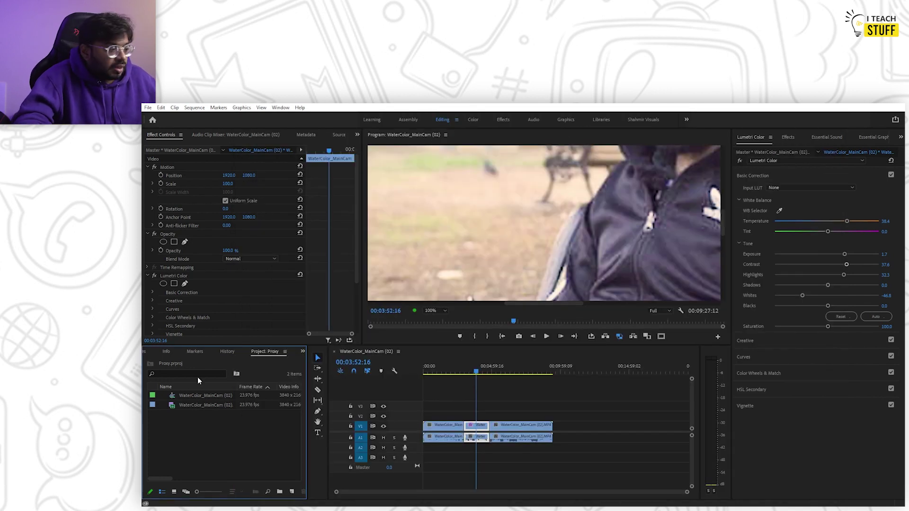
pyautogui.rightClick(193, 408)
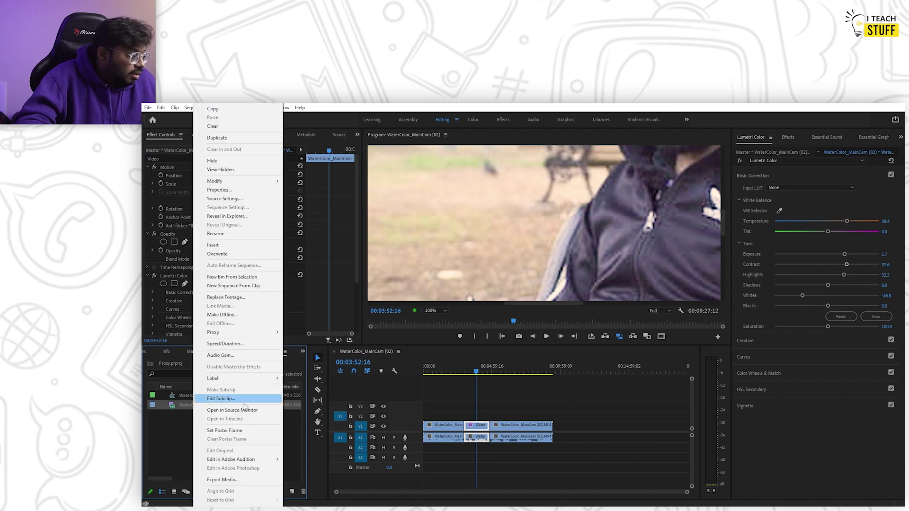
# Open Create Proxies for the second clip and choose to add a custom ingest preset
pyautogui.moveTo(255, 332)
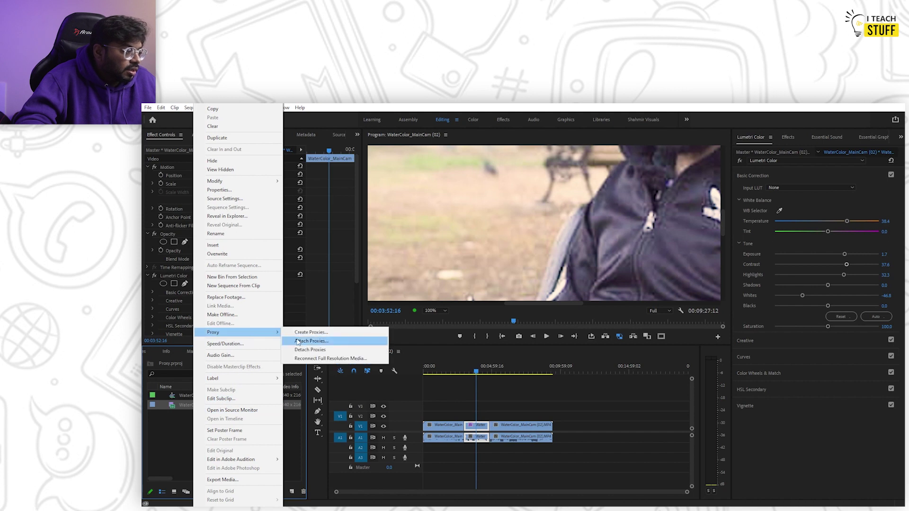
pyautogui.click(300, 333)
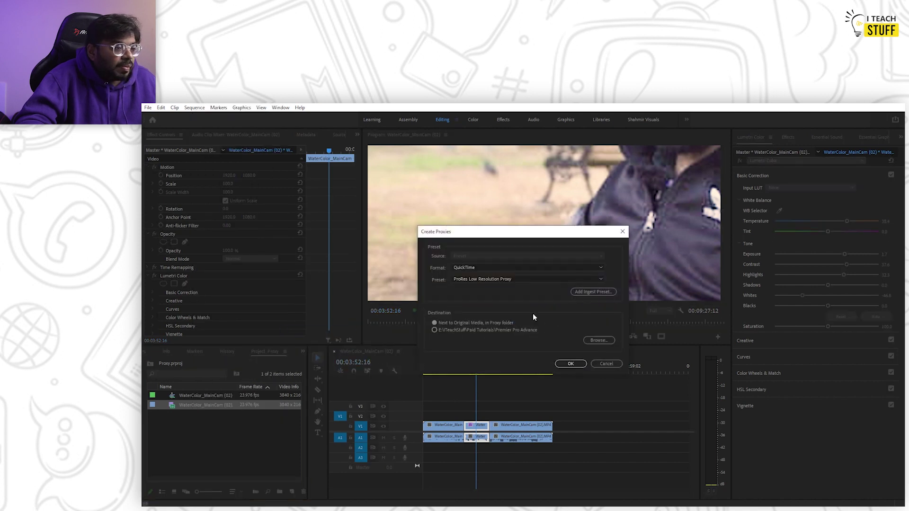
pyautogui.click(581, 292)
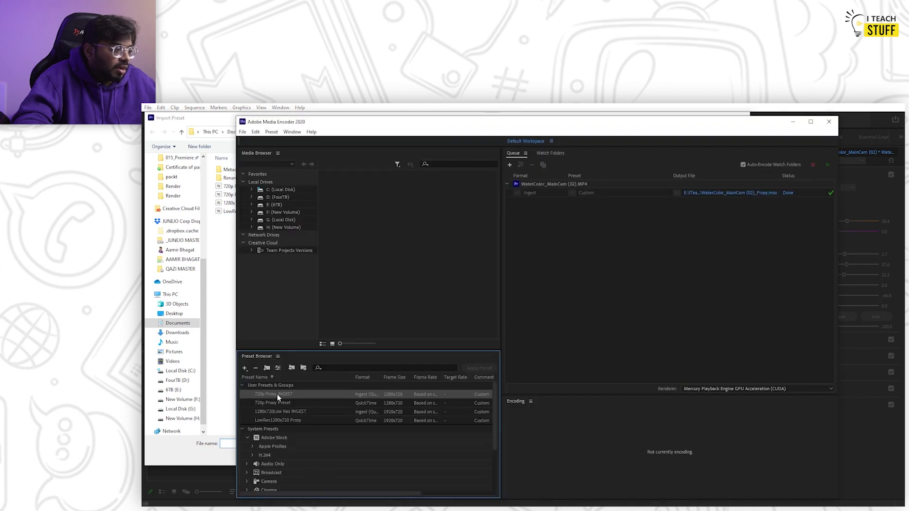
# Import 720p Proxy INGEST.epr and create the clip's proxy jobs with it
pyautogui.rightClick(281, 396)
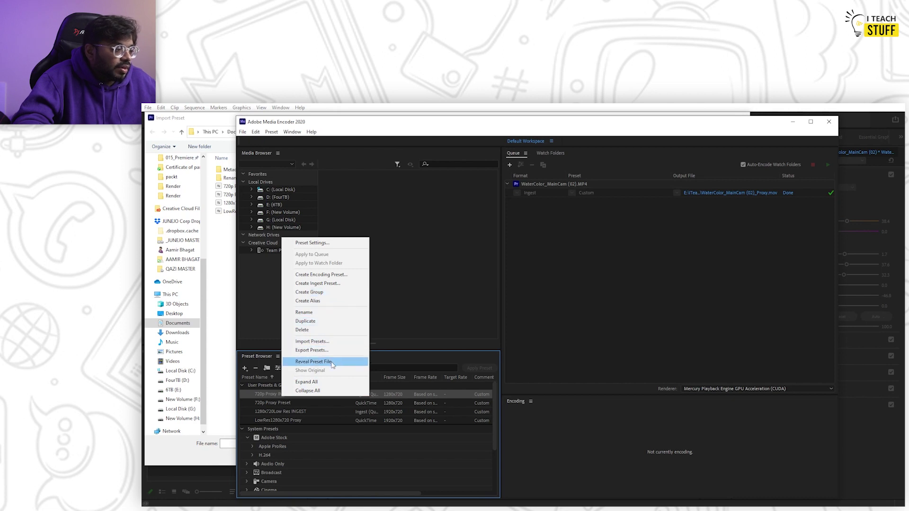
pyautogui.click(225, 307)
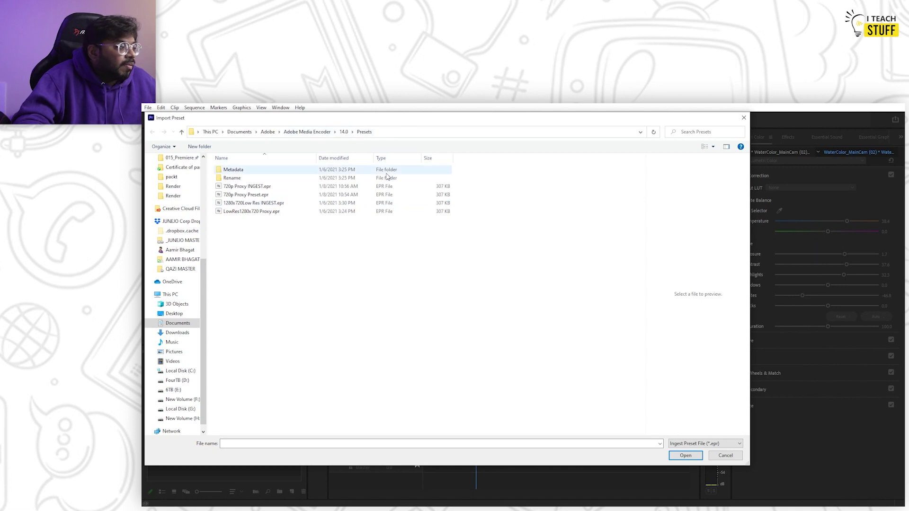
pyautogui.click(260, 189)
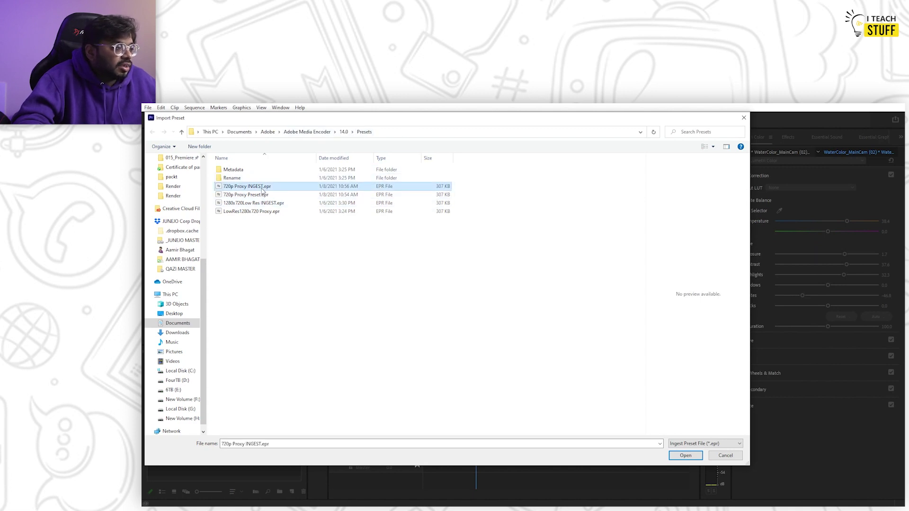
pyautogui.click(685, 456)
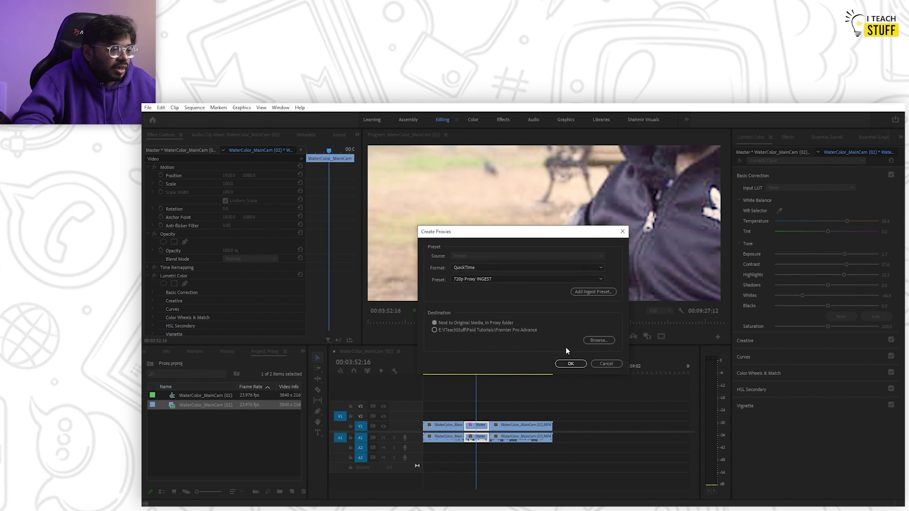
pyautogui.click(570, 366)
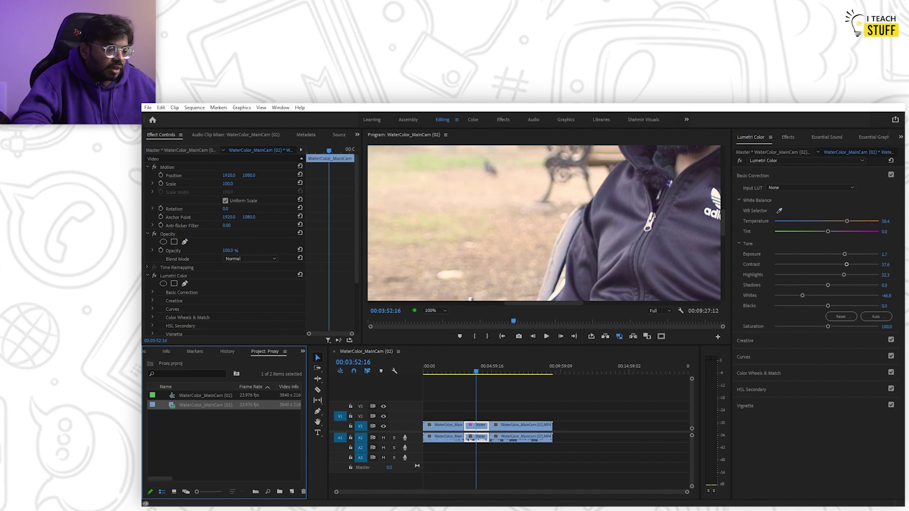
# Bring the encoding queue into view, then open the Main Cam clips folder to check the proxy .mov outputs
pyautogui.click(566, 478)
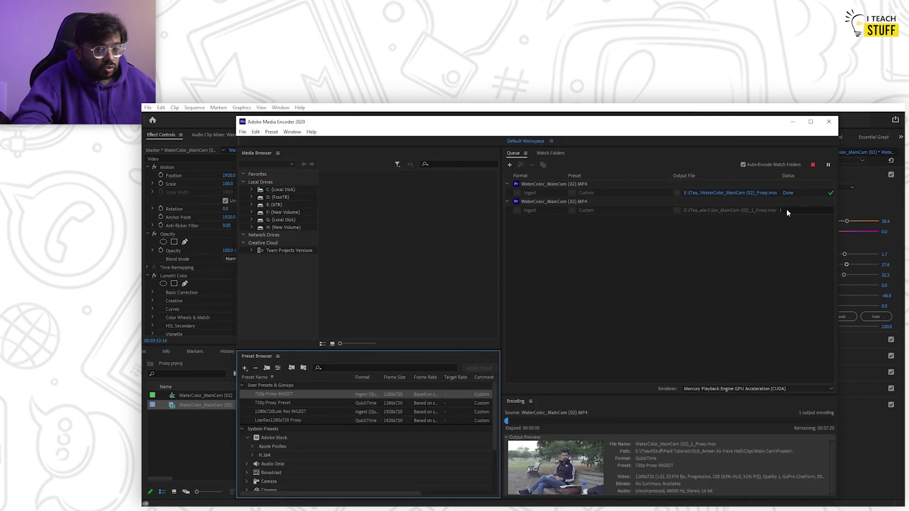
pyautogui.click(388, 506)
# Confirm the Proxies folder holds both WaterColor_MainCam proxy .mov files and the encoding queue is finished
pyautogui.doubleClick(268, 192)
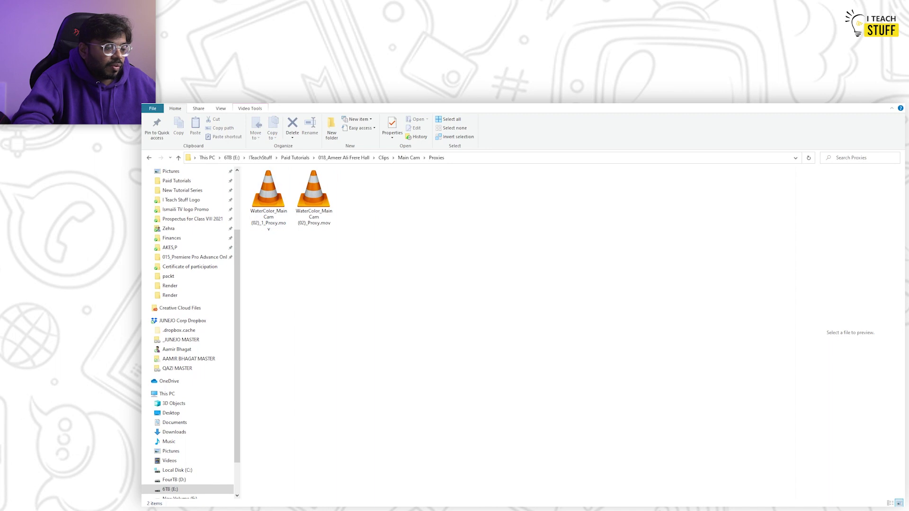
pyautogui.hotkey('alt', 'Tab')
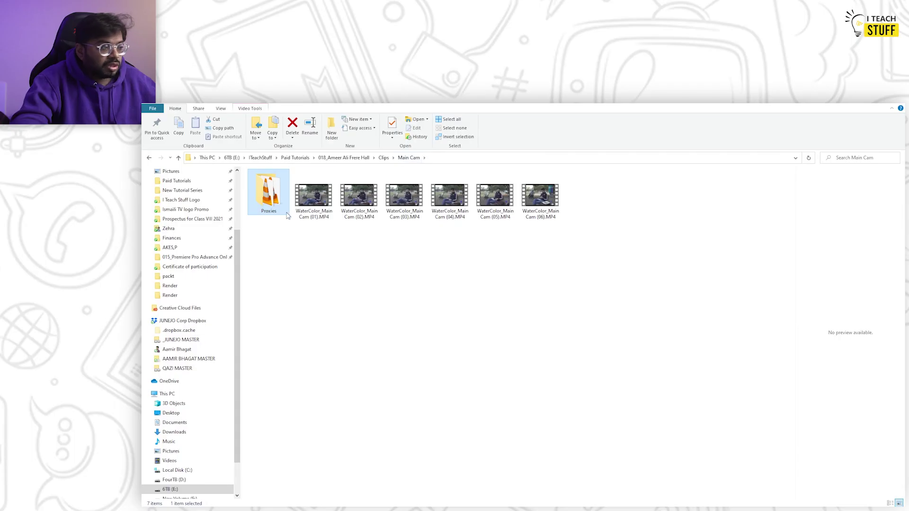
pyautogui.doubleClick(284, 212)
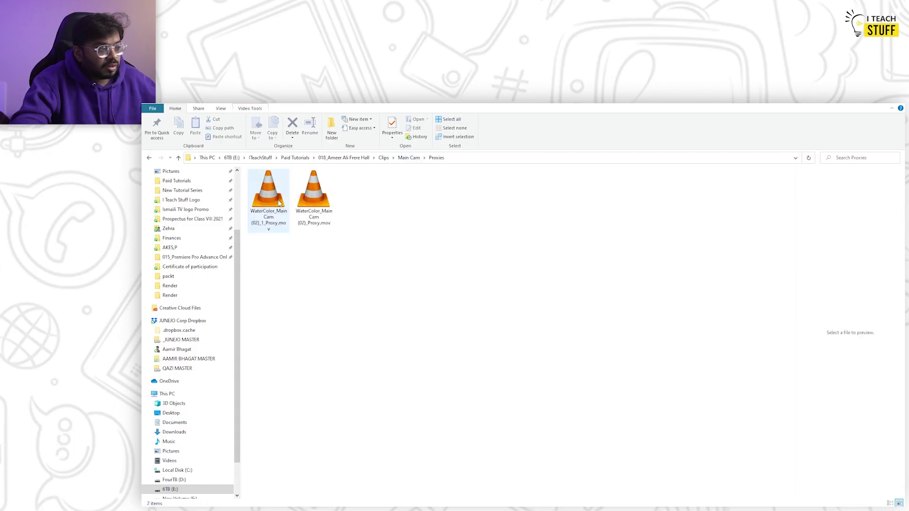
pyautogui.click(407, 159)
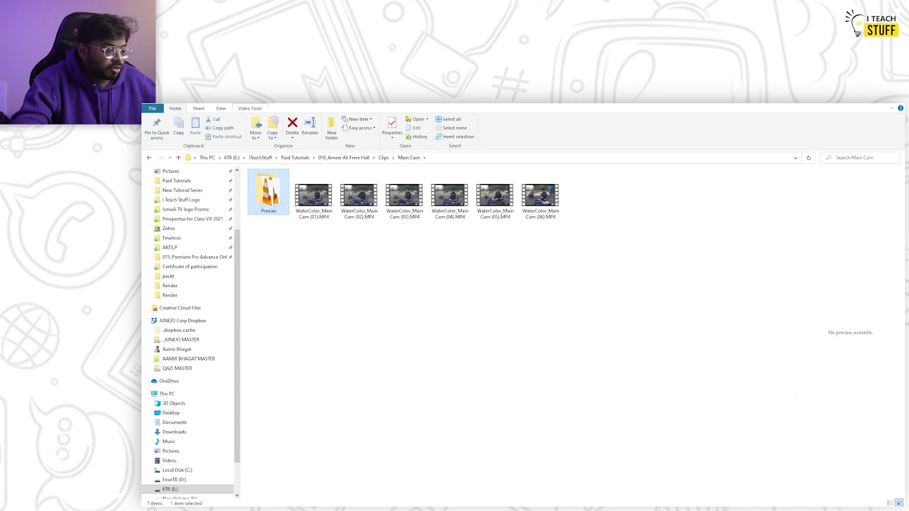
pyautogui.hotkey('alt', 'Tab')
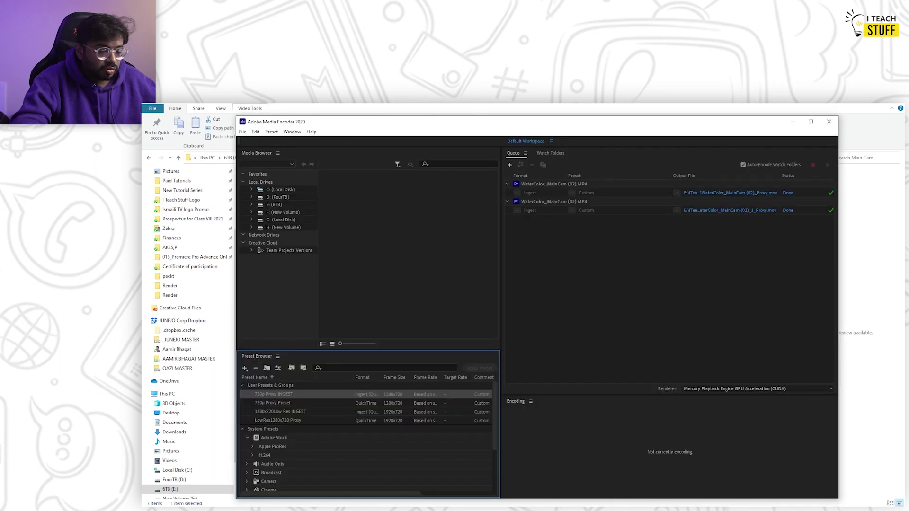